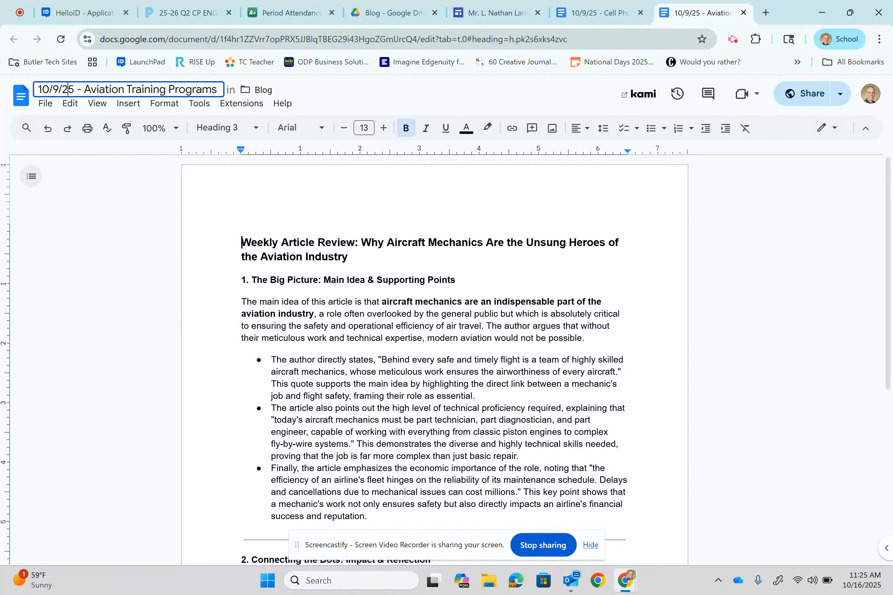
Change the date in the Aviation Training Programs document's name to 10/17/25
{"action": "key", "text": "BackSpace"}
{"action": "type", "text": "17"}
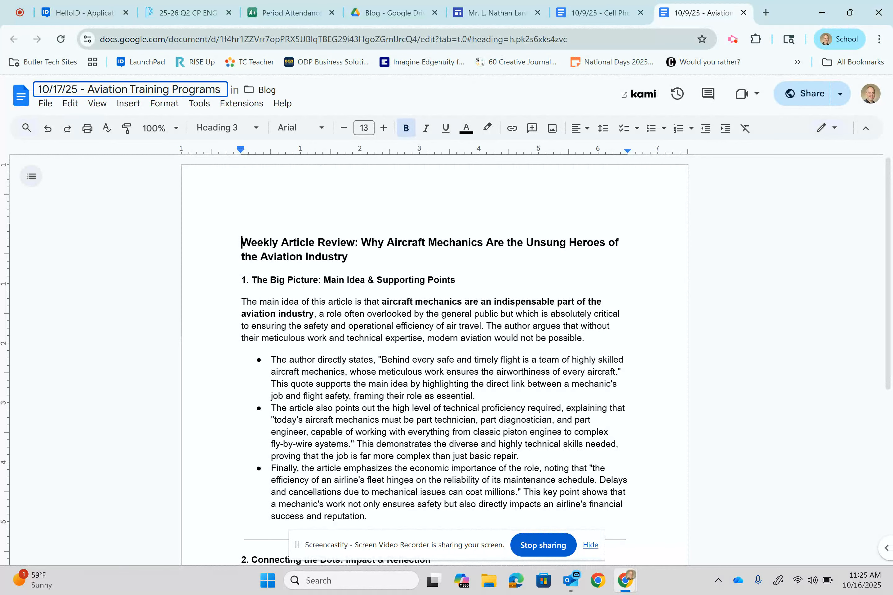
{"action": "key", "text": "Return"}
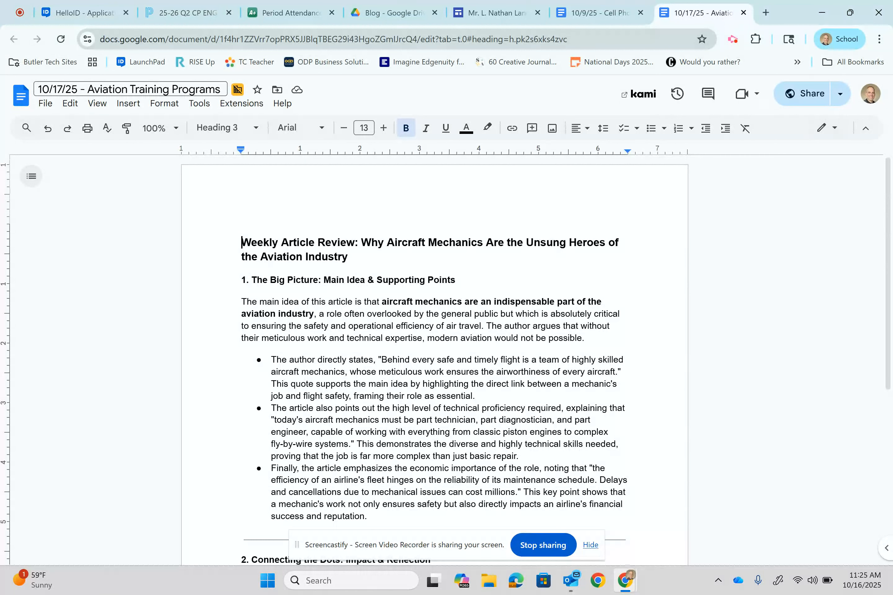
Switch to the Google Sites Blog page and insert a content block with one image beside text above the 10/9/25 entry
{"action": "left_click", "coordinate": [496, 13]}
{"action": "scroll", "coordinate": [365, 337], "scroll_direction": "up", "scroll_amount": 1}
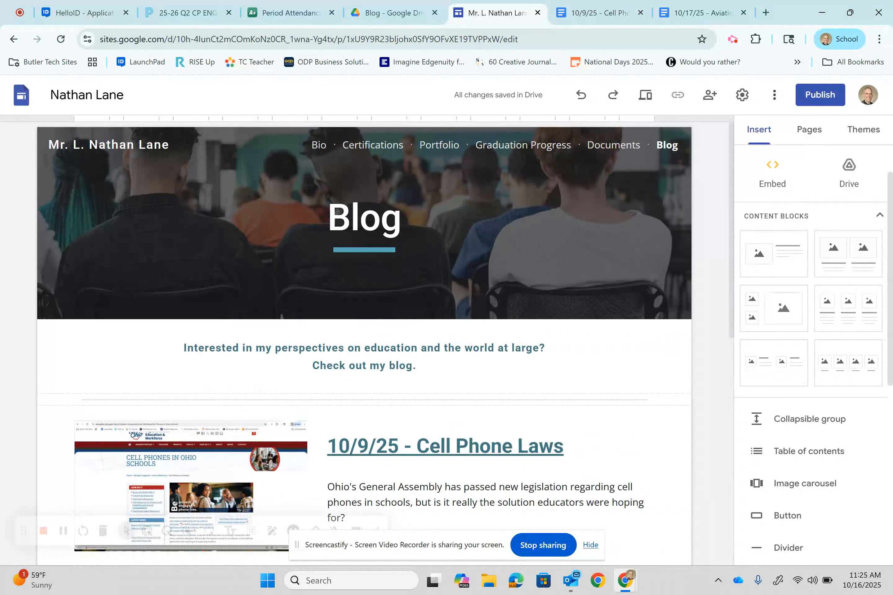
{"action": "scroll", "coordinate": [813, 345], "scroll_direction": "up", "scroll_amount": 2}
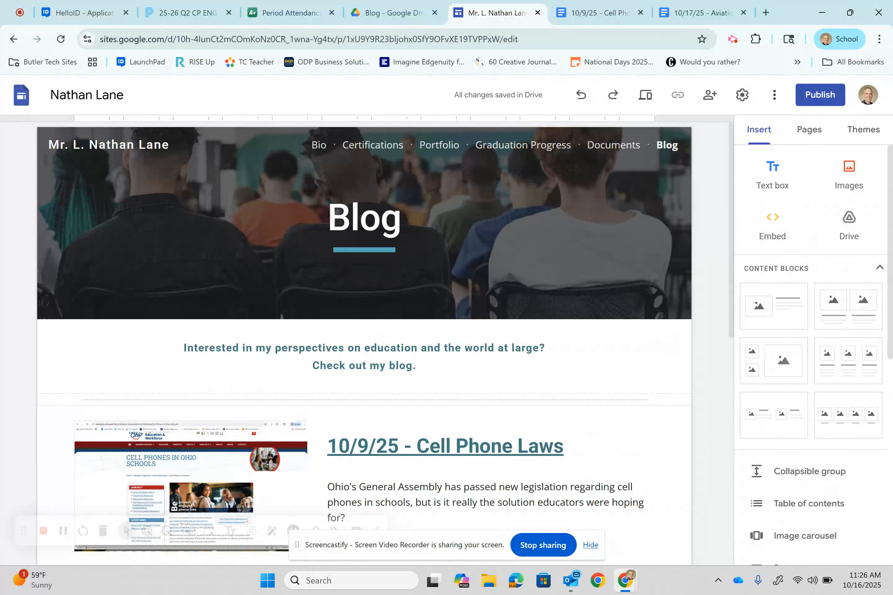
{"action": "left_click", "coordinate": [773, 307]}
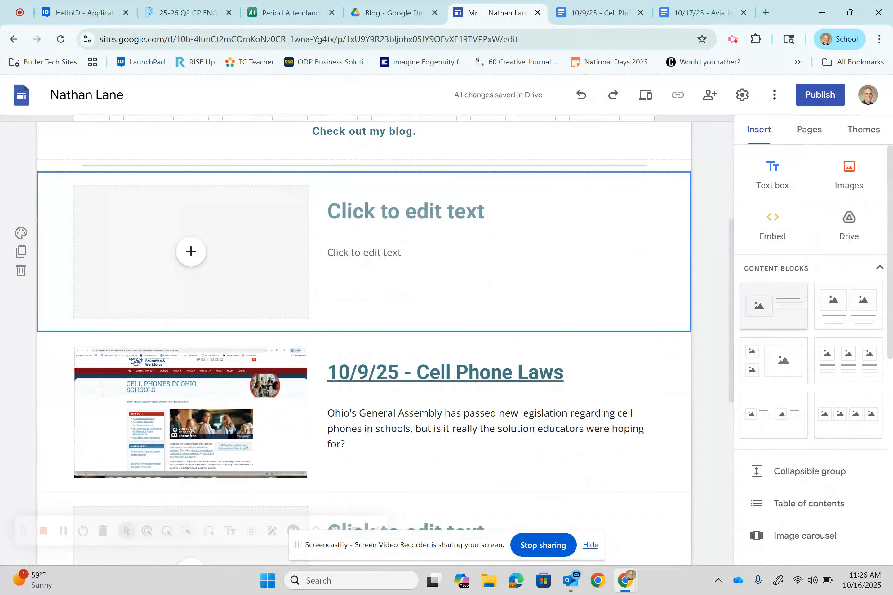
Enter "10/17/25 - Aviation Training Programs" as the new block's title
{"action": "left_click", "coordinate": [405, 211]}
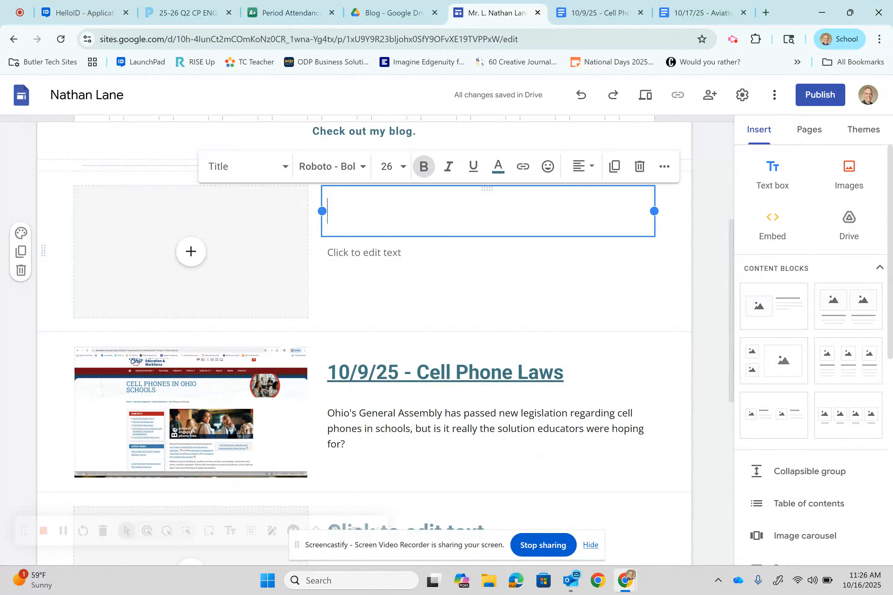
{"action": "type", "text": "10/17/25 - "}
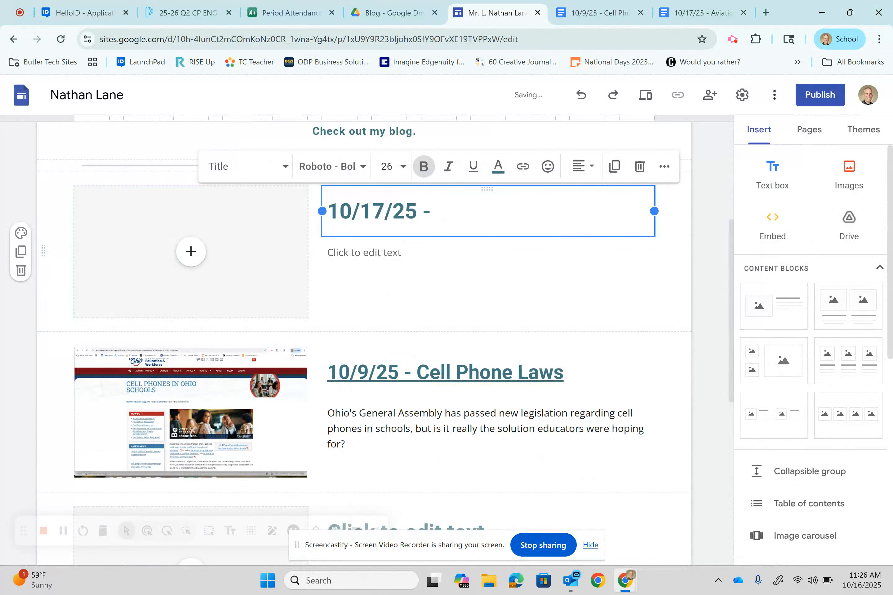
{"action": "type", "text": "Aviation Training "}
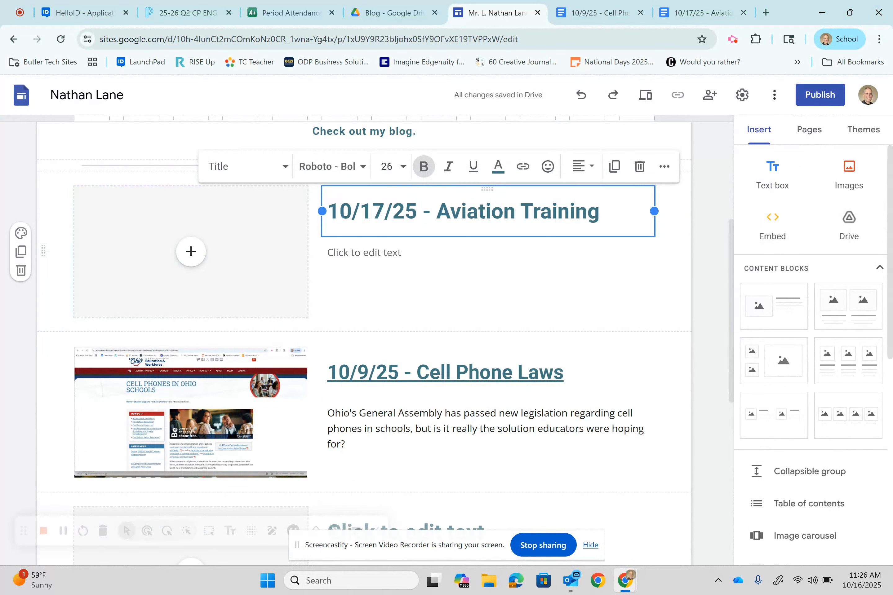
{"action": "type", "text": "Programs"}
Reduce the whole title of the new entry to font size 24 and then to 18
{"action": "key", "text": "shift+Up"}
{"action": "key", "text": "shift+Up"}
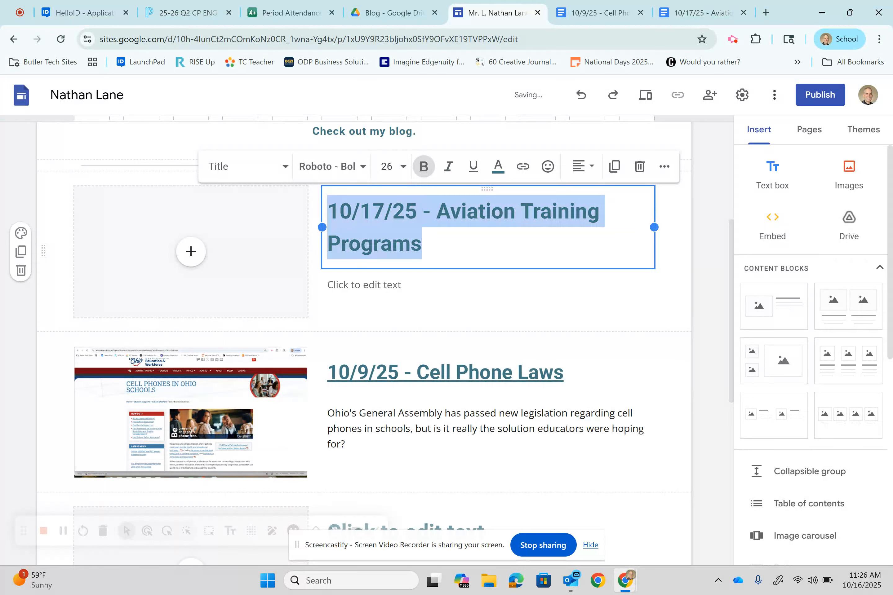
{"action": "left_click", "coordinate": [403, 166]}
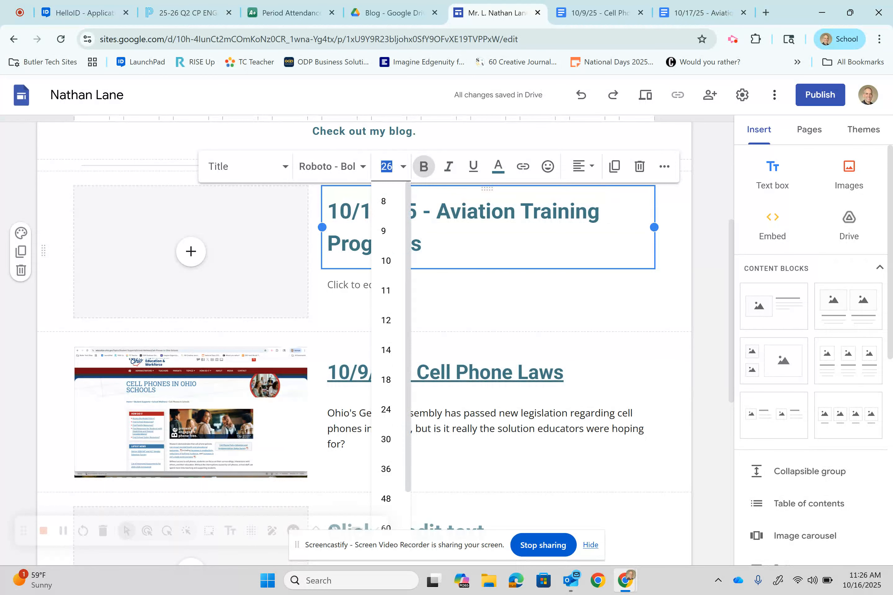
{"action": "left_click", "coordinate": [386, 409]}
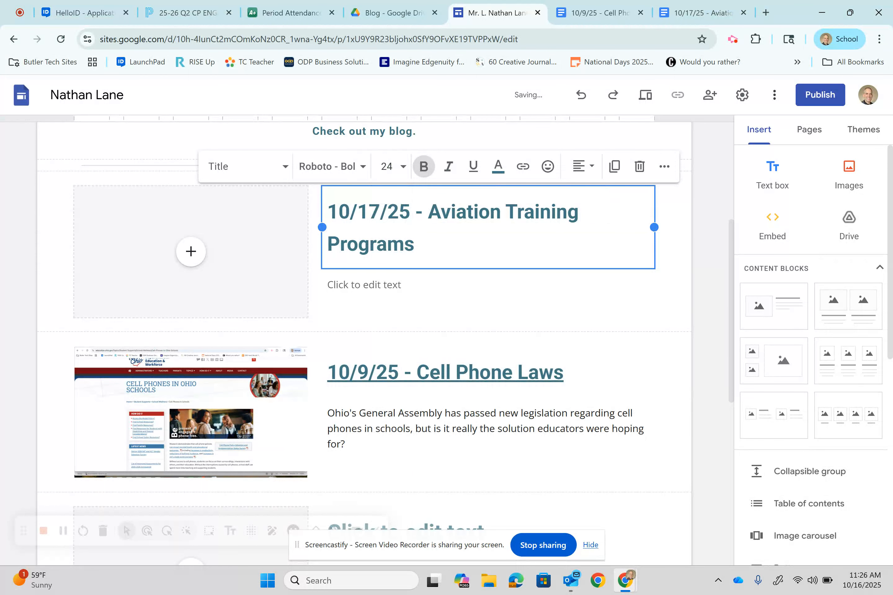
{"action": "left_click", "coordinate": [403, 166]}
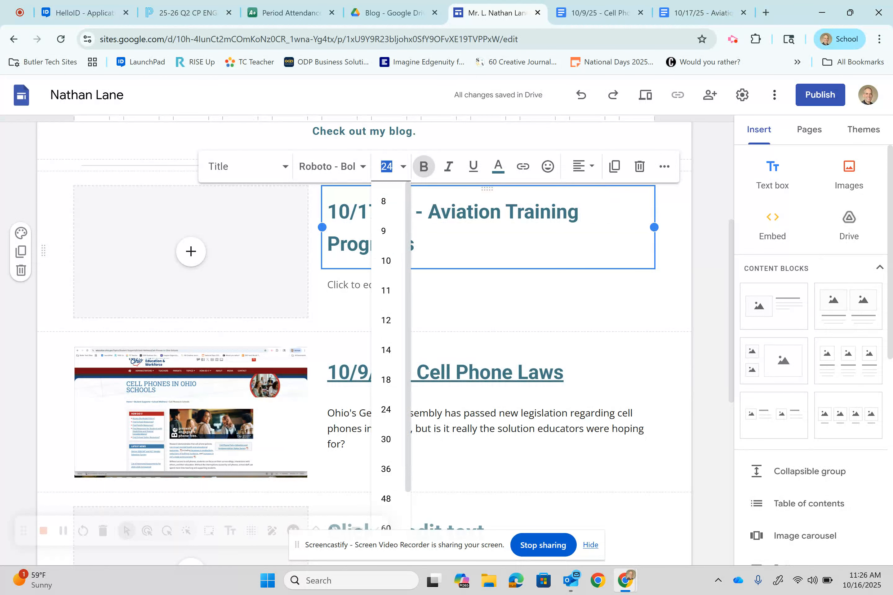
{"action": "left_click", "coordinate": [386, 364]}
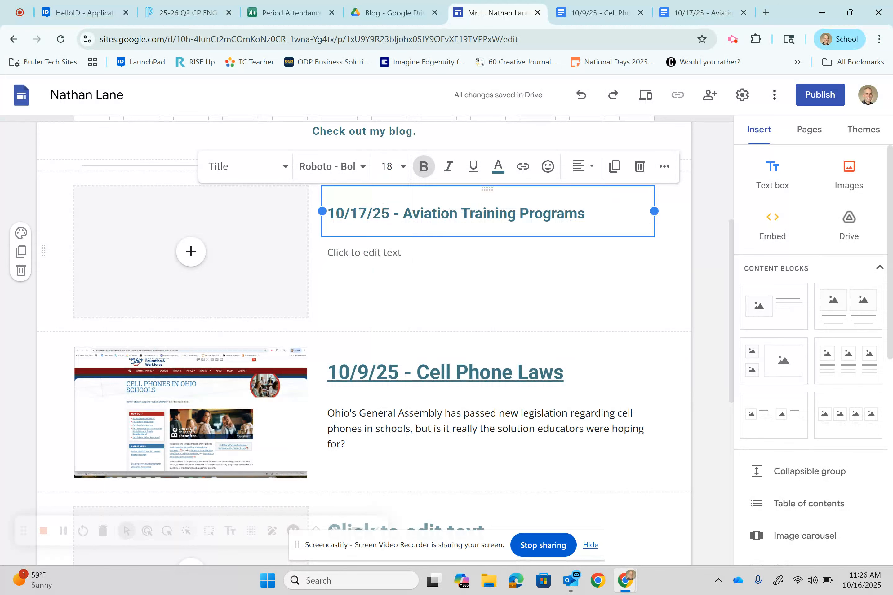
Shorten the new entry's title to "10/17/25 - Aviation Training"
{"action": "key", "text": "BackSpace"}
{"action": "key", "text": "BackSpace"}
{"action": "key", "text": "BackSpace"}
{"action": "key", "text": "BackSpace"}
{"action": "key", "text": "BackSpace"}
{"action": "key", "text": "BackSpace"}
{"action": "key", "text": "BackSpace"}
{"action": "key", "text": "BackSpace"}
{"action": "key", "text": "BackSpace"}
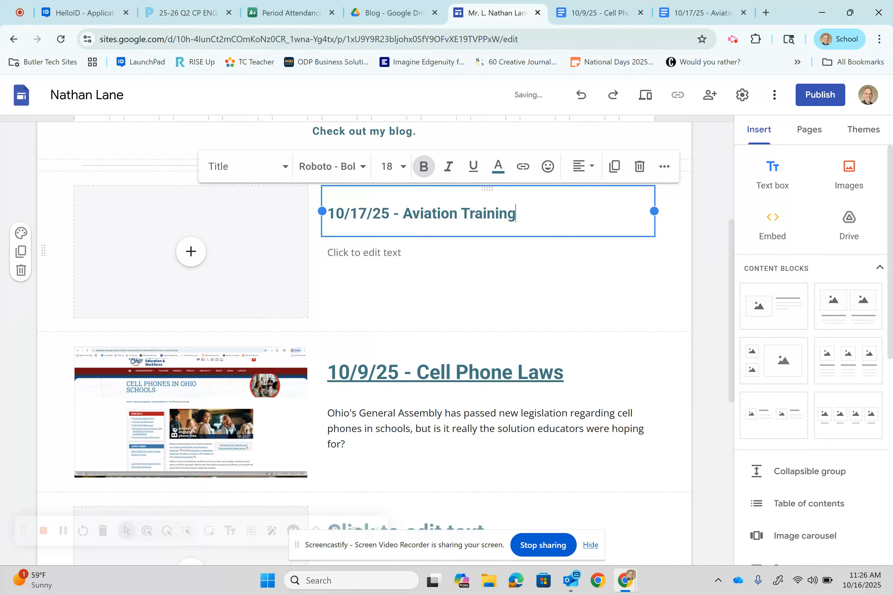
Set the entire "10/17/25 - Aviation Training" title to font size 24
{"action": "left_click", "coordinate": [403, 166]}
{"action": "type", "text": "24"}
{"action": "key", "text": "Return"}
{"action": "left_click", "coordinate": [403, 166]}
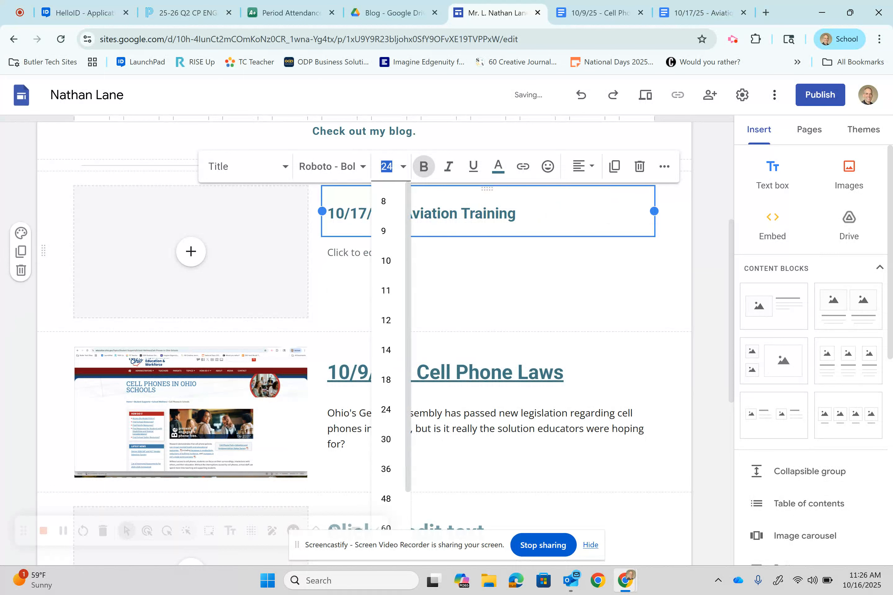
{"action": "key", "text": "Escape"}
{"action": "key", "text": "ctrl+a"}
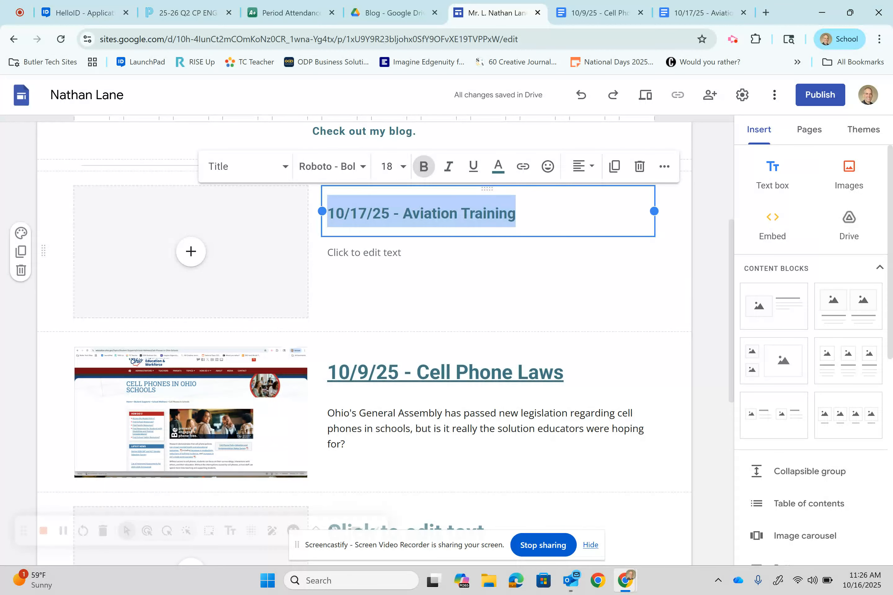
{"action": "left_click", "coordinate": [403, 166]}
{"action": "left_click", "coordinate": [386, 409]}
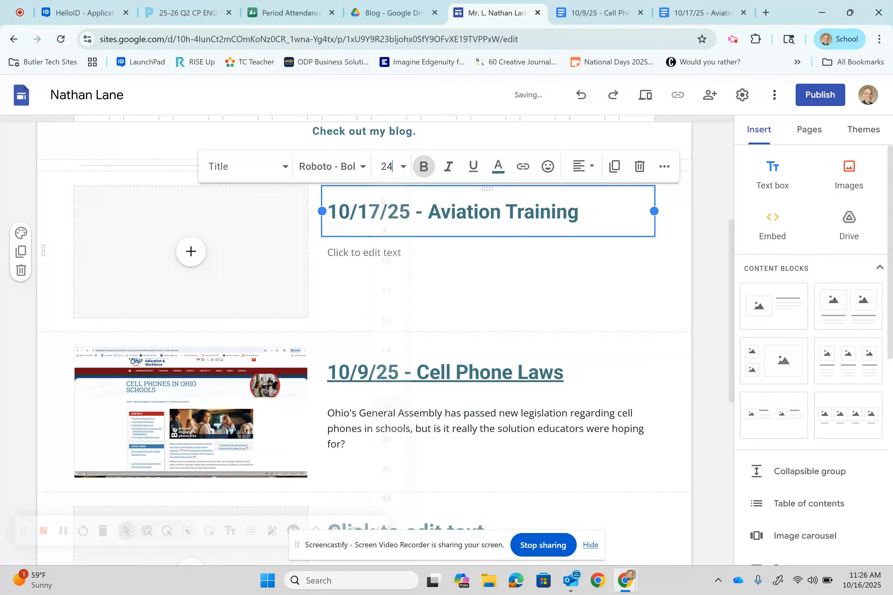
{"action": "key", "text": "Escape"}
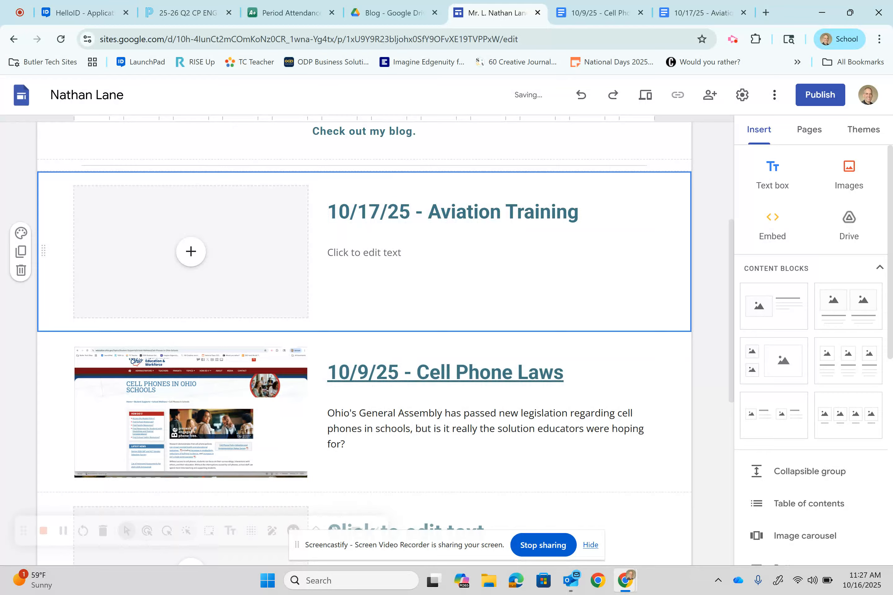
Start a link on the full title text and copy the sharing link of the 10/17/25 Aviation Training Programs document
{"action": "left_click", "coordinate": [440, 212]}
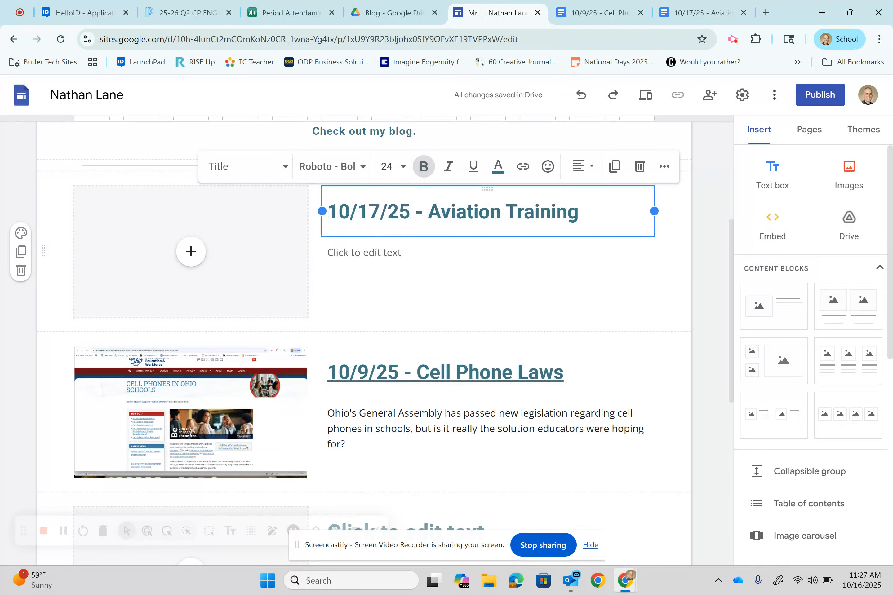
{"action": "key", "text": "ctrl+a"}
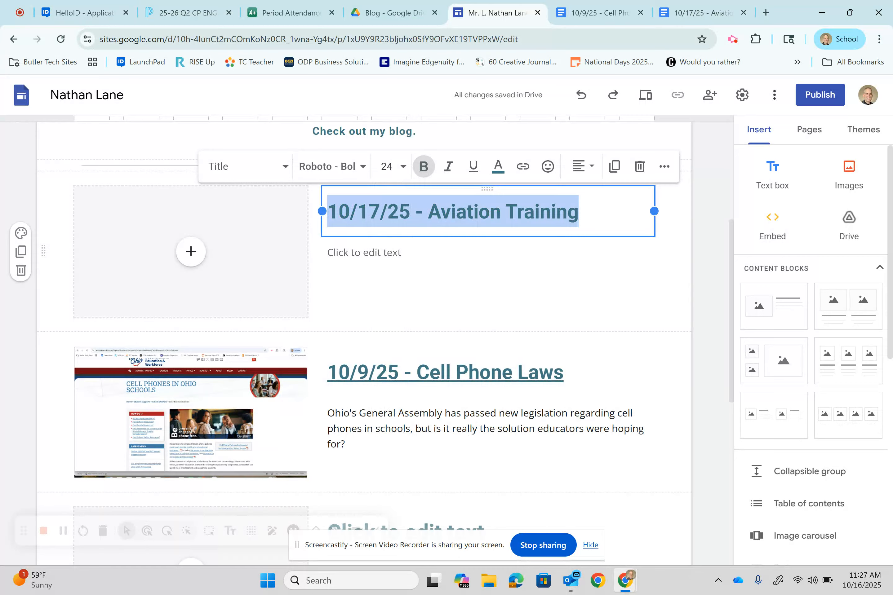
{"action": "key", "text": "ctrl+k"}
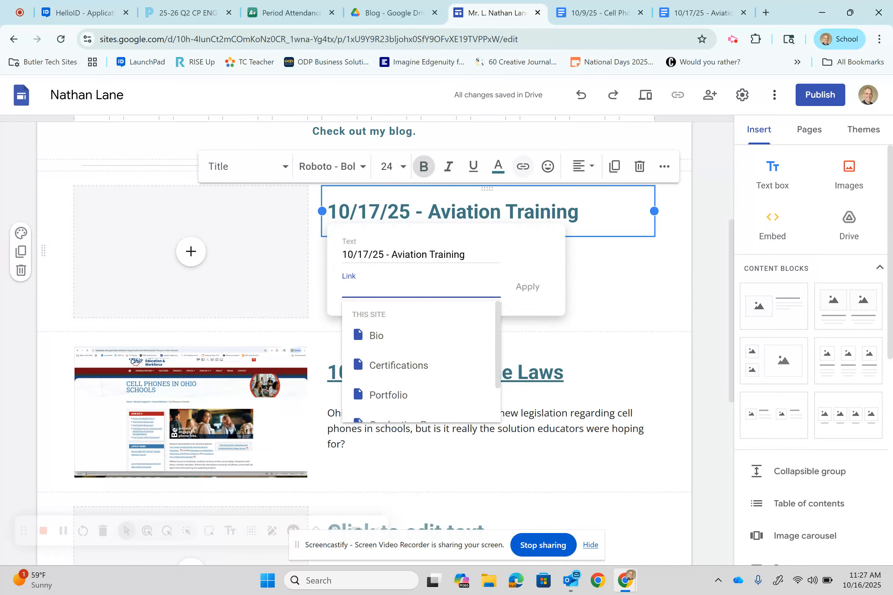
{"action": "left_click", "coordinate": [702, 12]}
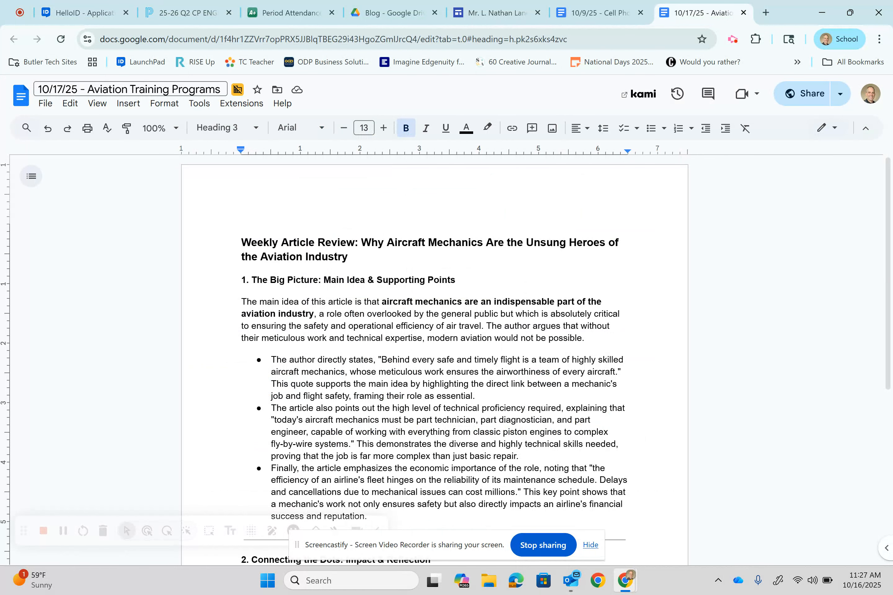
{"action": "left_click", "coordinate": [805, 93]}
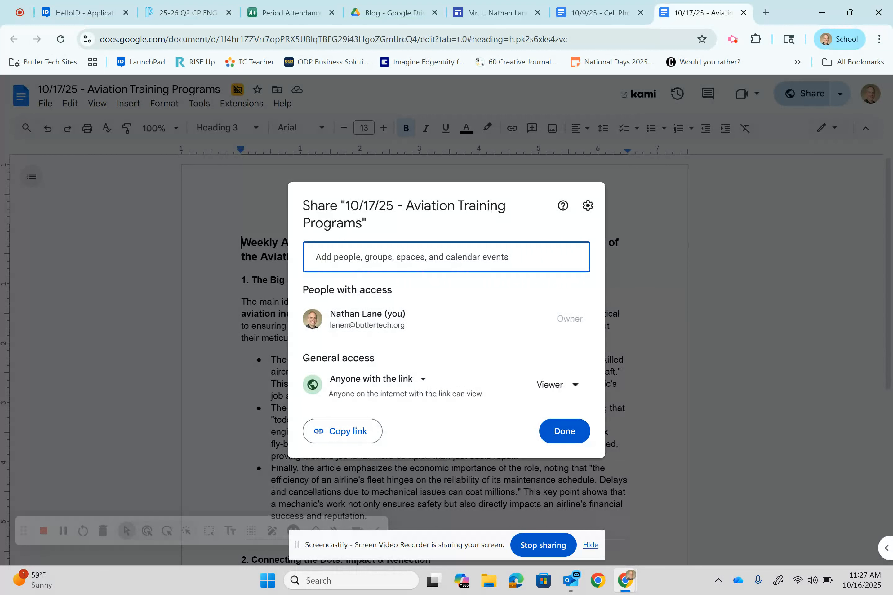
{"action": "left_click", "coordinate": [342, 431]}
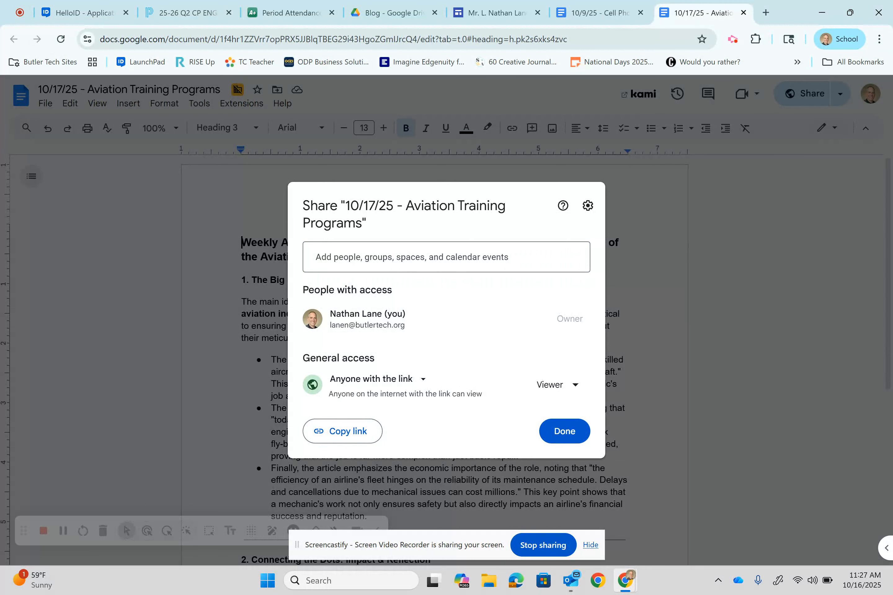
Apply the copied document address as the link of the "10/17/25 - Aviation Training" title on the Blog page
{"action": "left_click", "coordinate": [499, 13]}
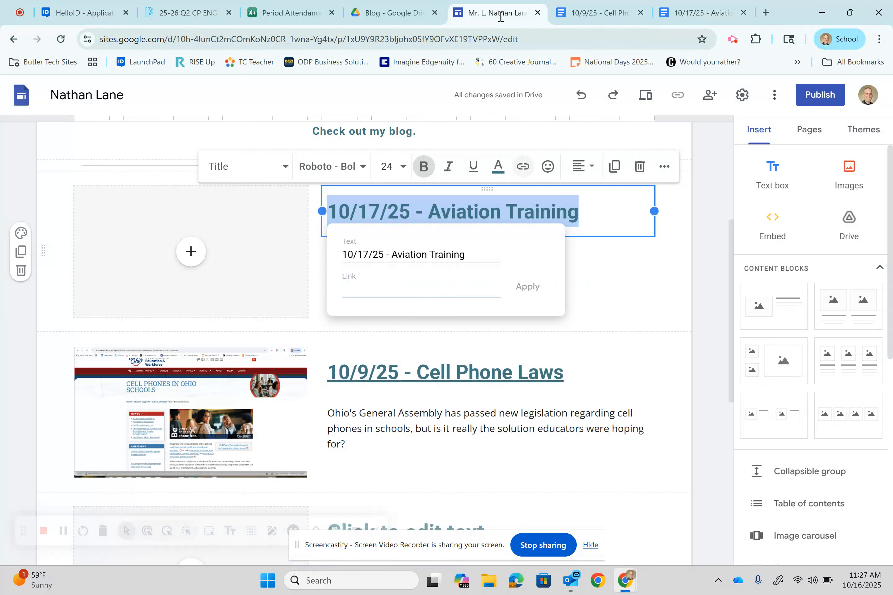
{"action": "left_click", "coordinate": [398, 289]}
{"action": "key", "text": "ctrl+v"}
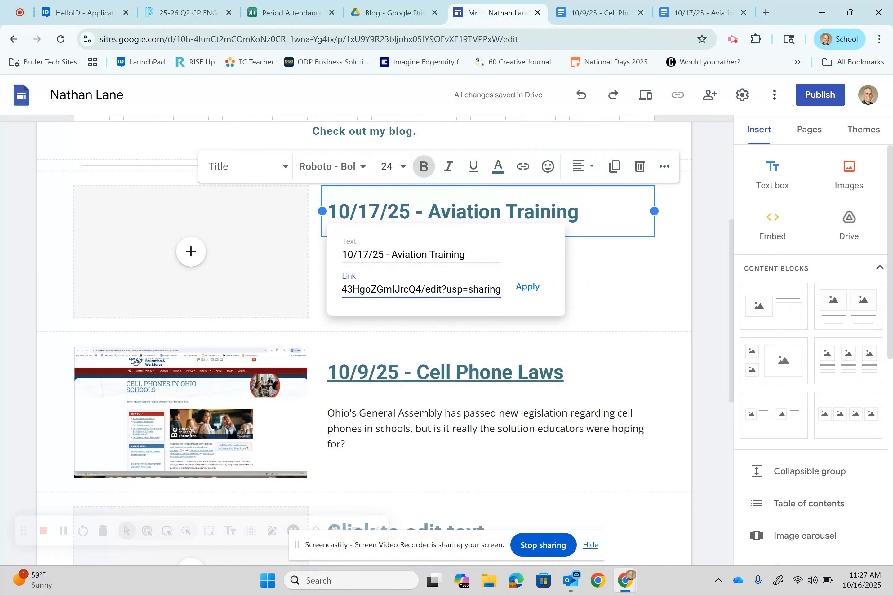
{"action": "key", "text": "Return"}
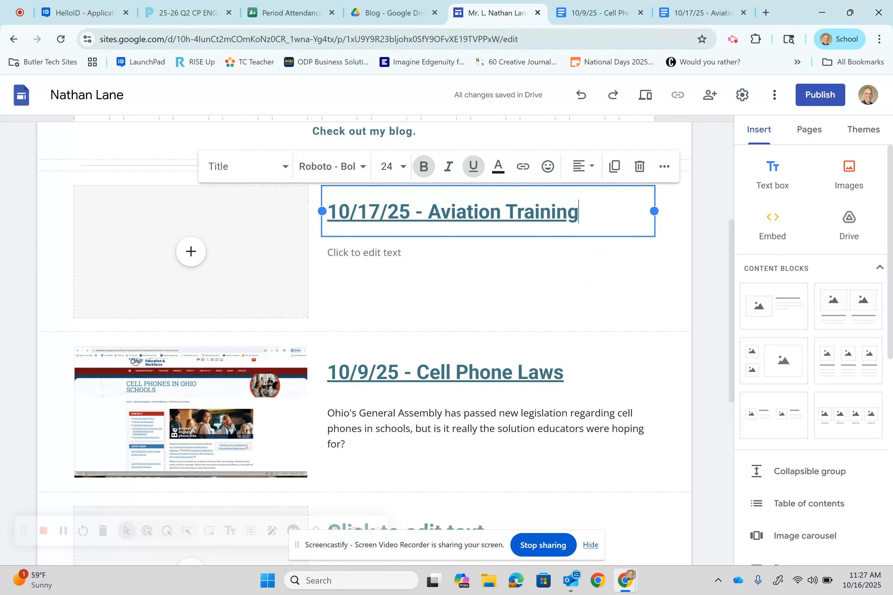
{"action": "key", "text": "Escape"}
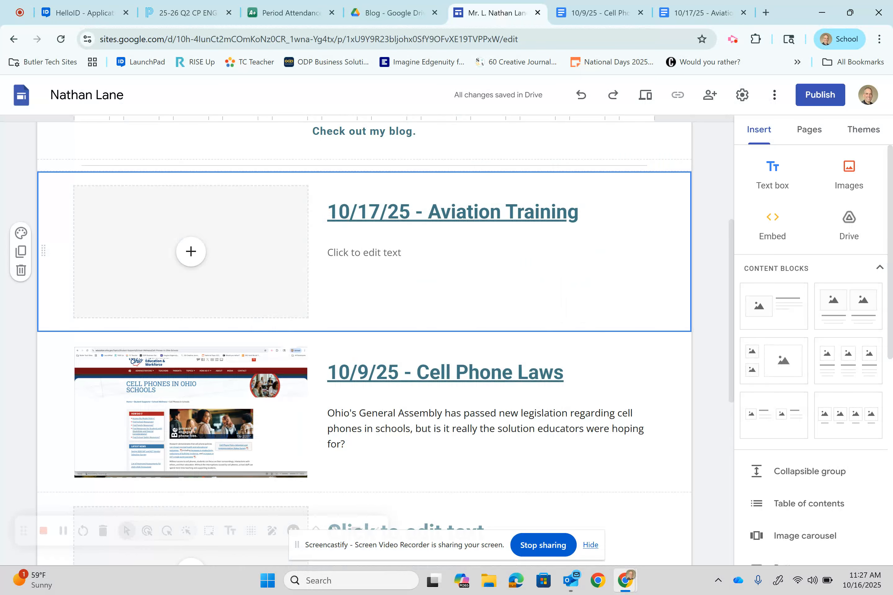
Enter the entry's description: "There is a labor shortage in the aviation field. High schools are now developing programs to help fill it."
{"action": "left_click", "coordinate": [364, 252]}
{"action": "type", "text": "There is a labor shortage in the aviation field. High schools are not"}
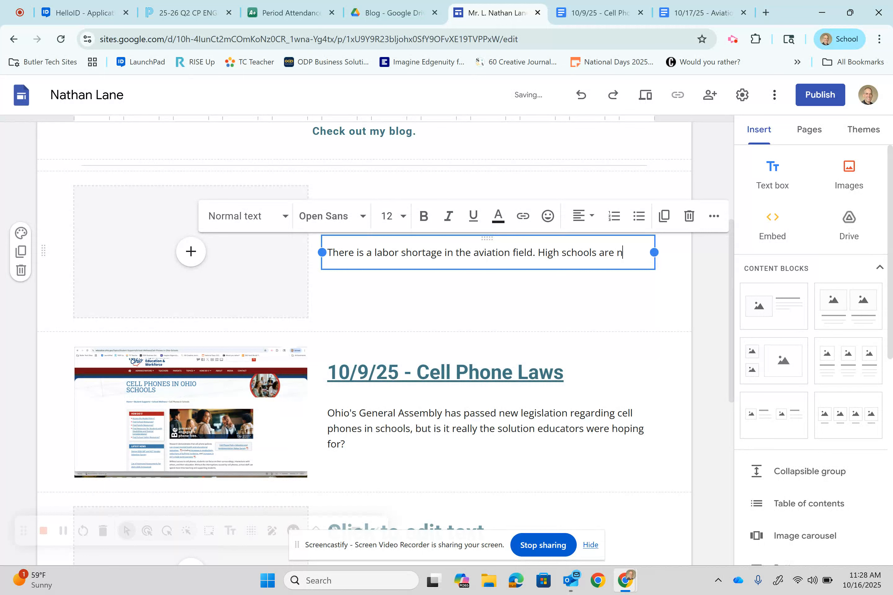
{"action": "key", "text": "BackSpace"}
{"action": "key", "text": "BackSpace"}
{"action": "type", "text": "w developn"}
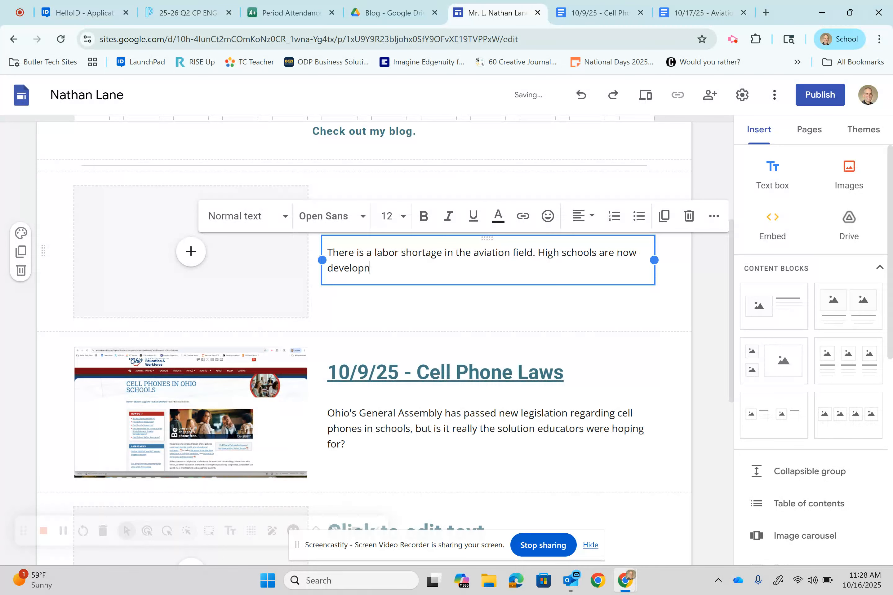
{"action": "key", "text": "BackSpace"}
{"action": "type", "text": "ing prg"}
{"action": "key", "text": "BackSpace"}
{"action": "type", "text": "ograms to help fill it."}
{"action": "key", "text": "Escape"}
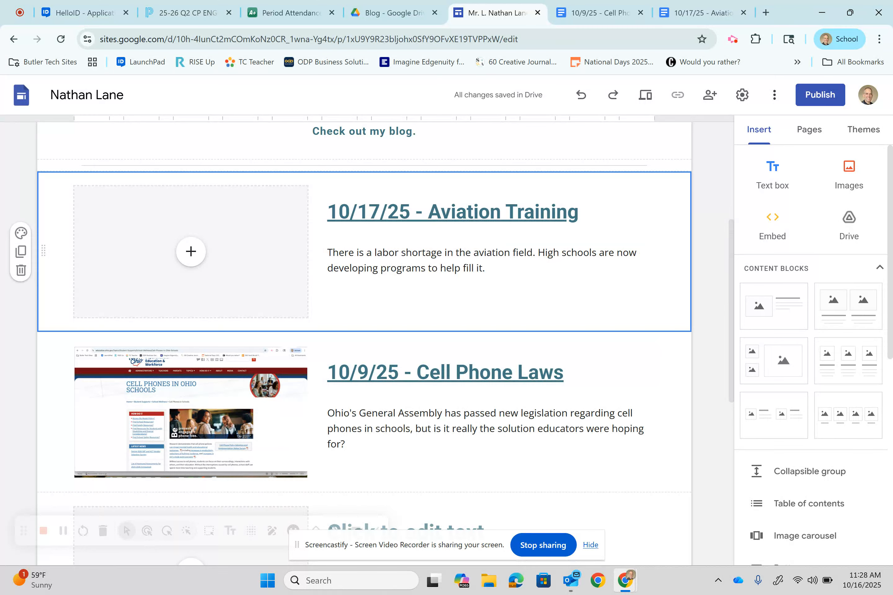
Switch to the Newsela article in Schoology and take a rectangular screenshot of its airplane photo
{"action": "left_click", "coordinate": [188, 13]}
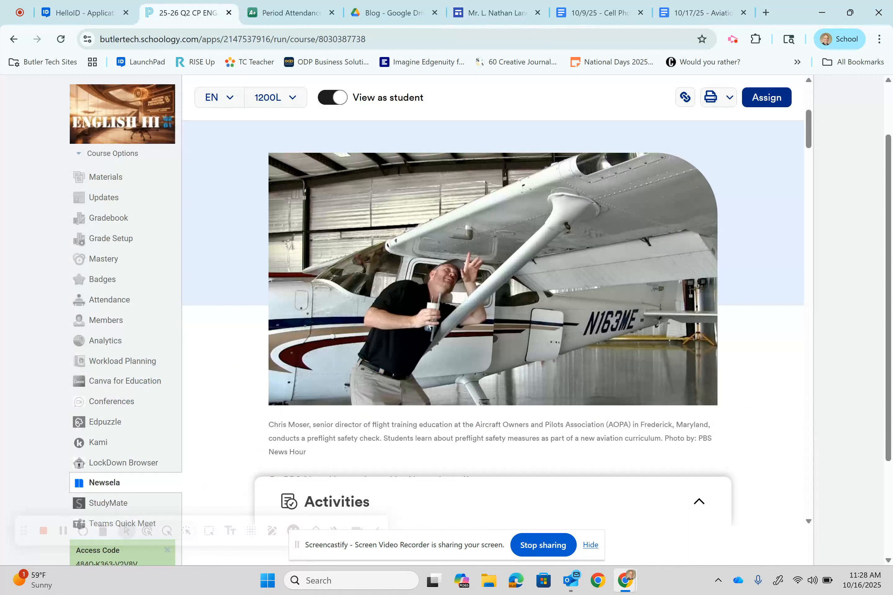
{"action": "key", "text": "Tab"}
{"action": "key", "text": "super+shift+s"}
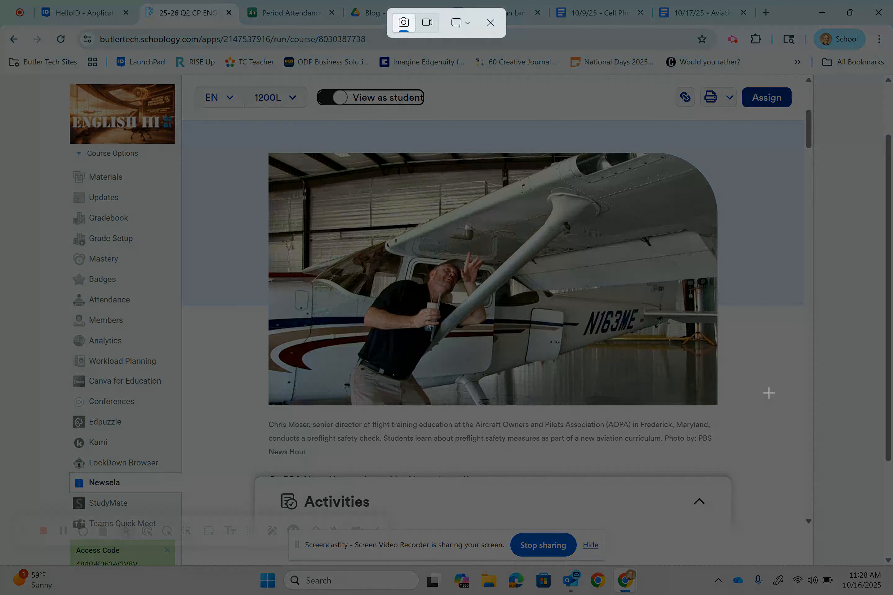
{"action": "left_click_drag", "start_coordinate": [259, 146], "coordinate": [728, 412]}
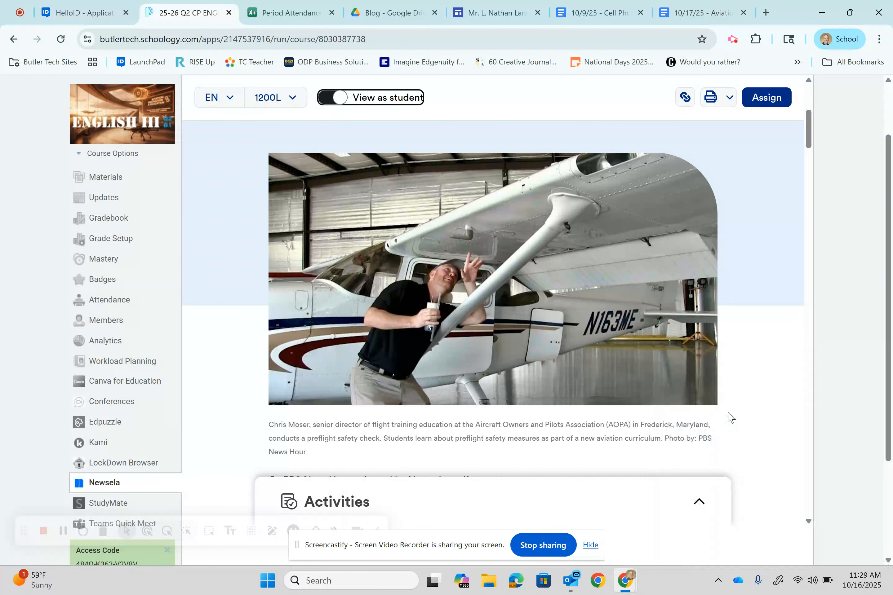
Upload the airplane image from the Downloads folder into the image placeholder of the 10/17/25 blog entry
{"action": "left_click", "coordinate": [488, 12]}
{"action": "left_click", "coordinate": [191, 252]}
{"action": "left_click", "coordinate": [230, 293]}
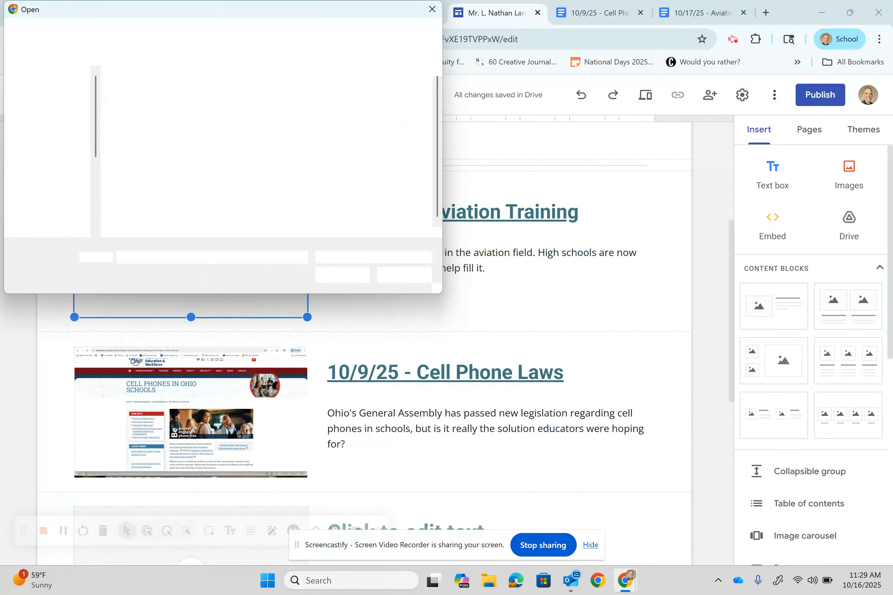
{"action": "left_click", "coordinate": [54, 178]}
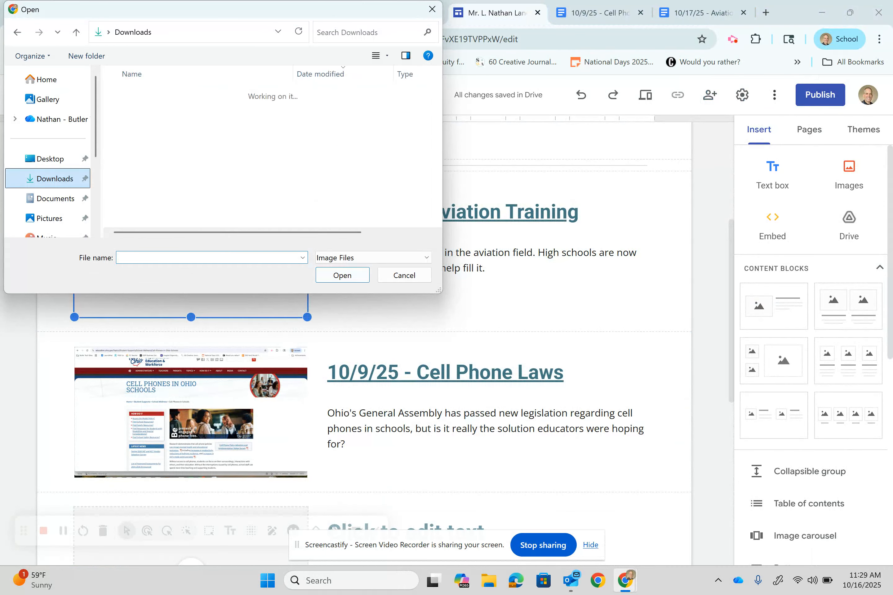
{"action": "left_click", "coordinate": [162, 109]}
{"action": "left_click", "coordinate": [342, 275]}
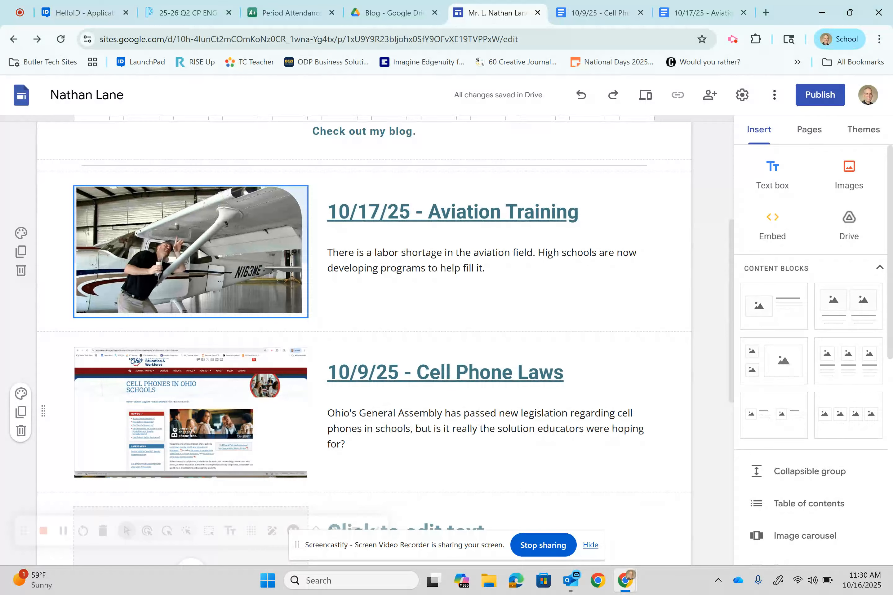
Open a preview of the updated Blog page
{"action": "left_click", "coordinate": [645, 95]}
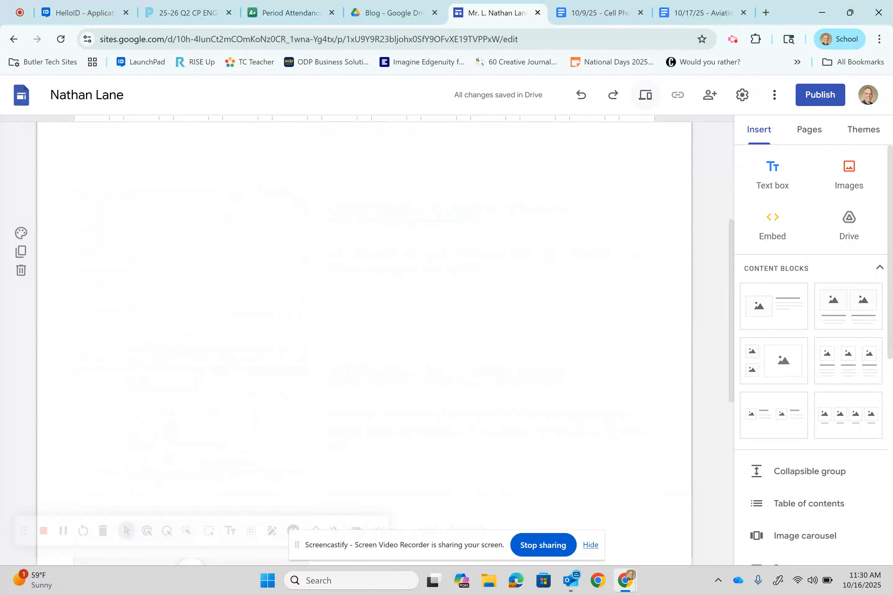